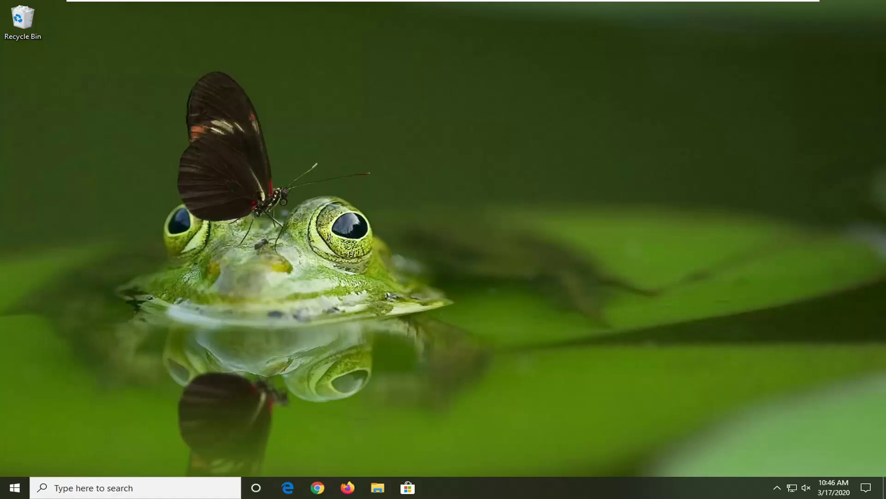
Launch the Local Group Policy Editor by searching 'local group policy' from the Start menu.
left_click(8, 493)
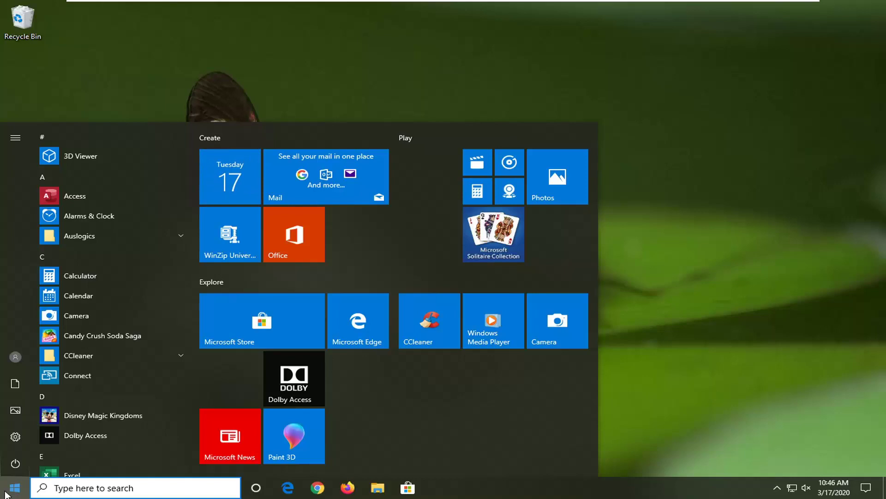
type("loc")
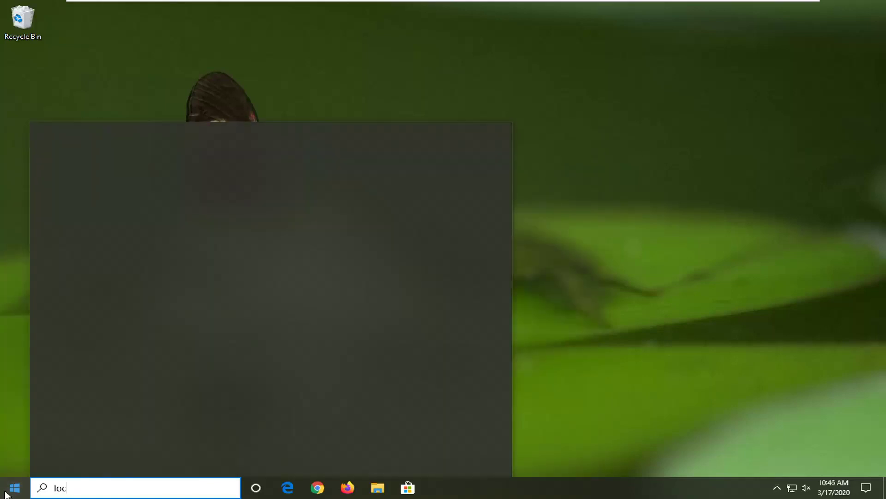
type("al group policy")
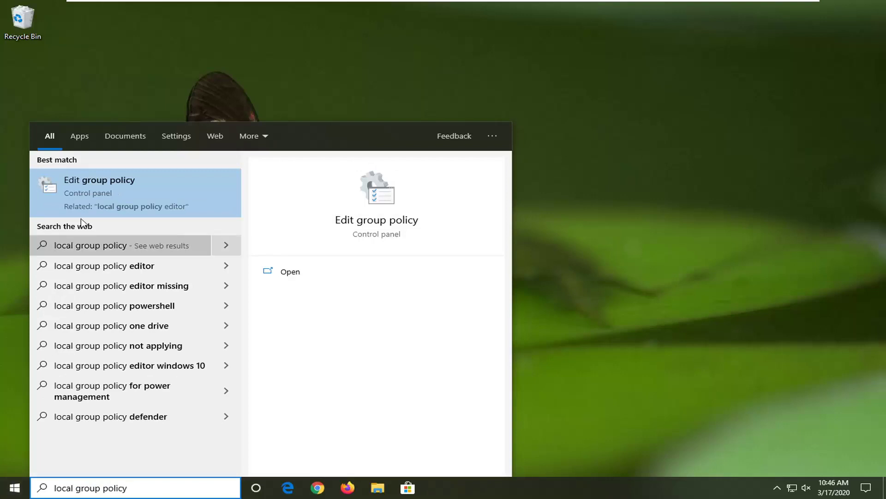
left_click(104, 192)
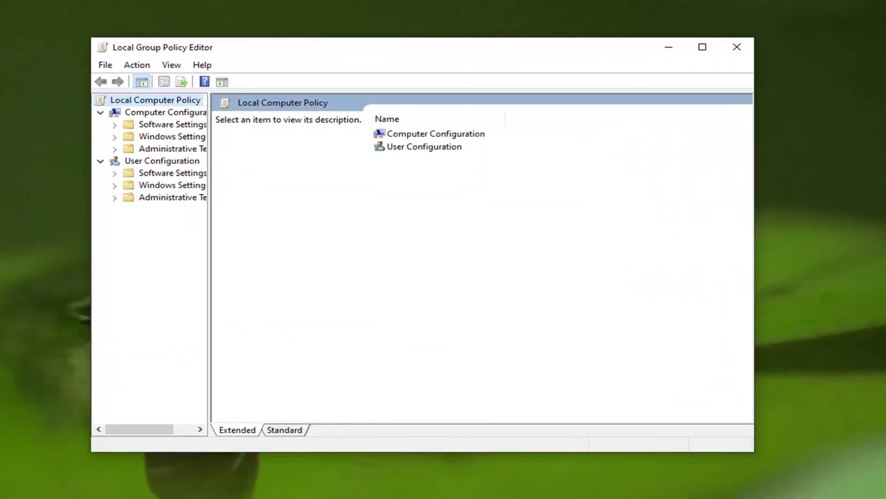
Open the Remove Task Manager policy under User Configuration > Administrative Templates > System > Ctrl+Alt+Del Options.
left_click_drag(209, 210, 331, 223)
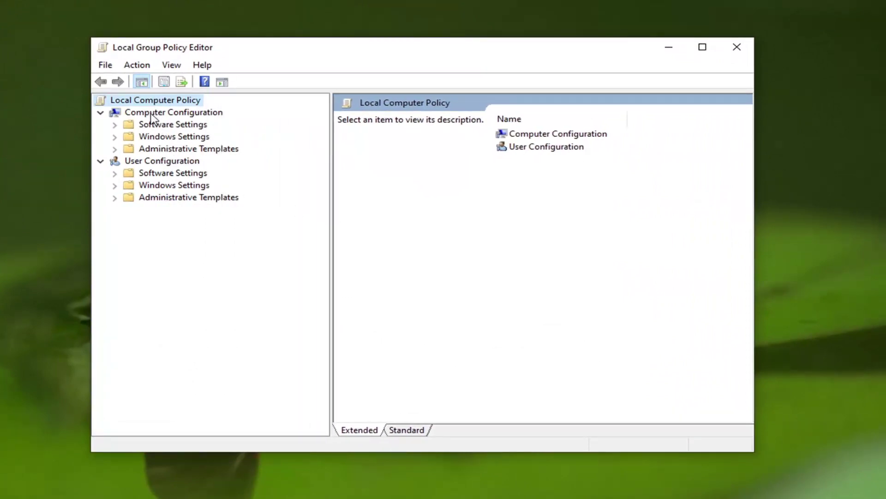
left_click(146, 163)
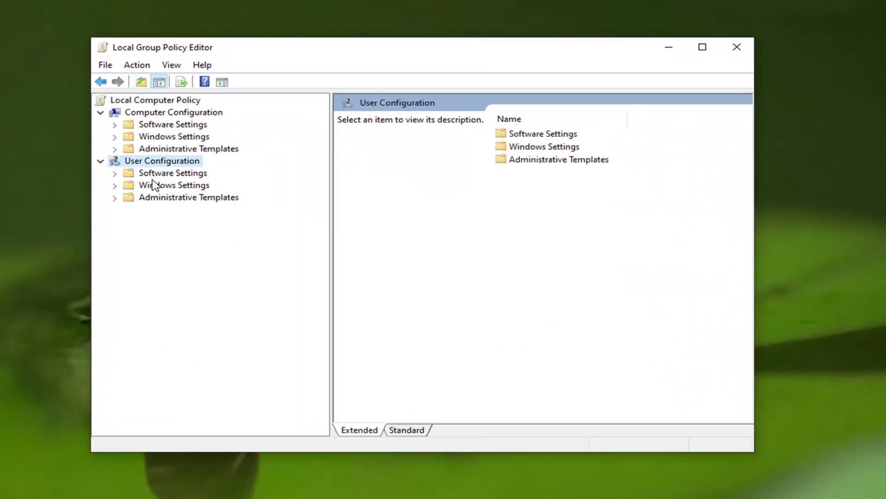
left_click(165, 202)
double_click(166, 202)
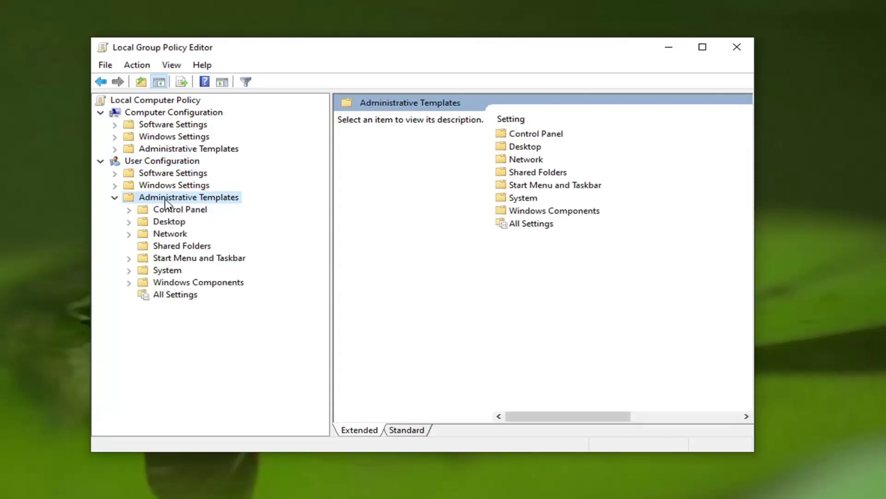
left_click(162, 272)
double_click(161, 272)
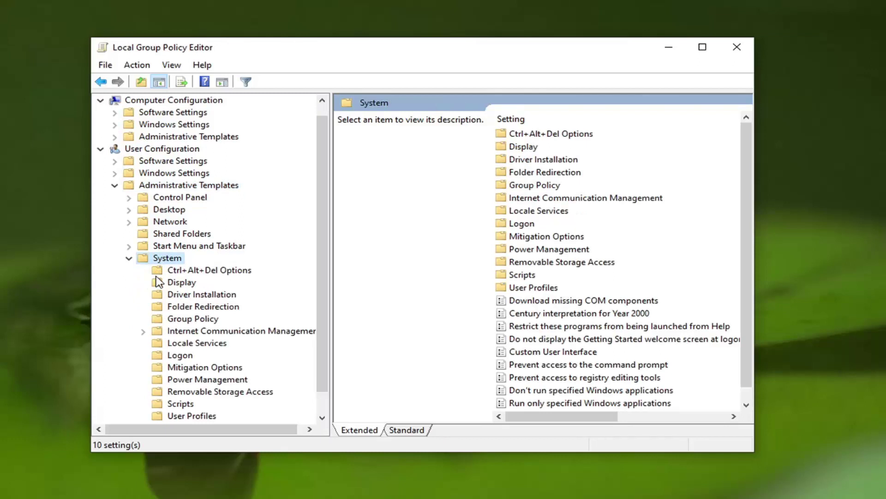
left_click(173, 274)
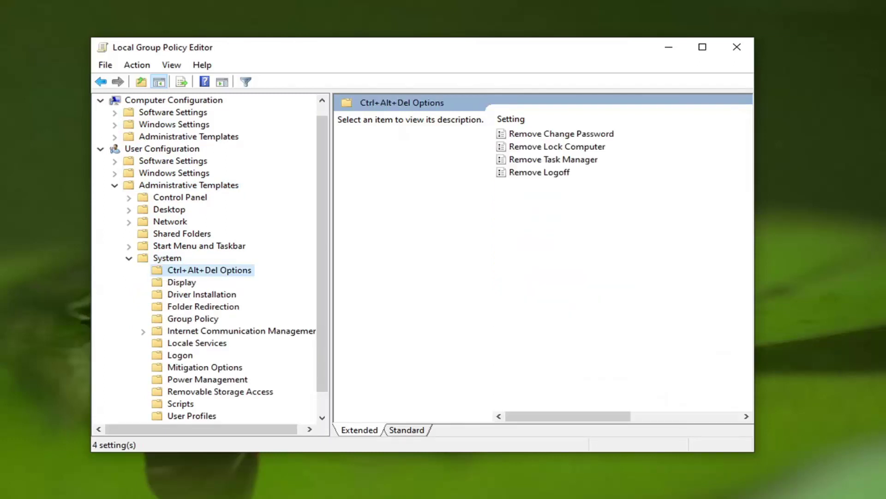
double_click(524, 159)
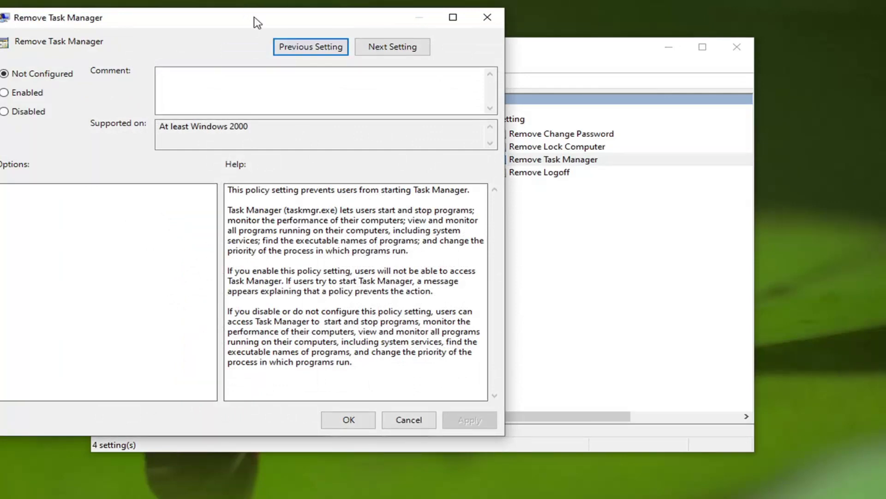
Set the Remove Task Manager policy to Enabled and apply it.
left_click_drag(254, 20, 422, 40)
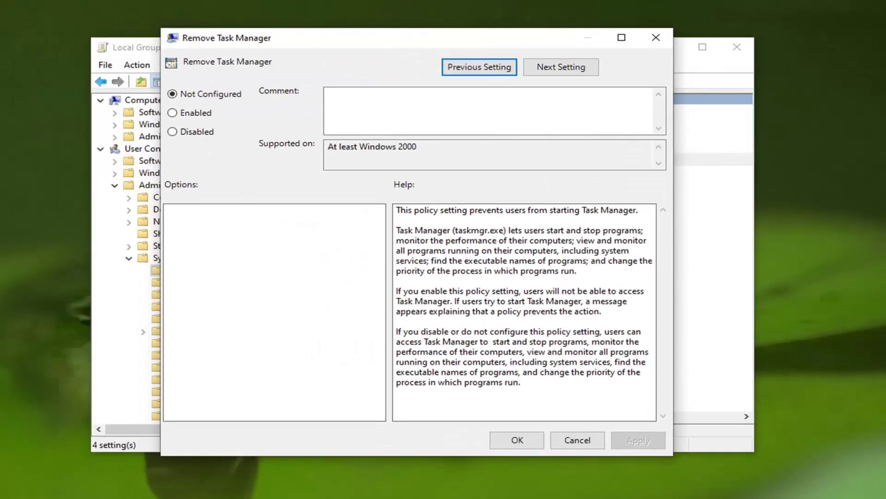
left_click(171, 112)
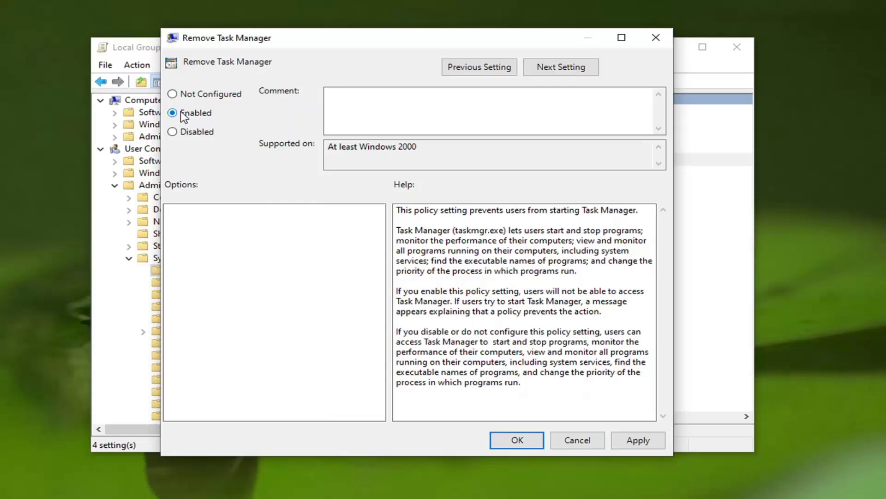
left_click(639, 440)
left_click(516, 439)
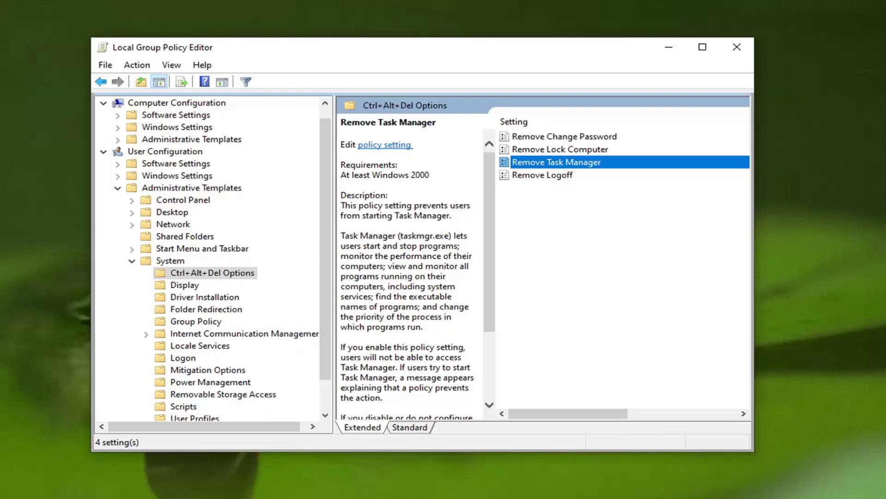
Reopen Remove Task Manager and reset it to Not Configured.
double_click(527, 166)
left_click(44, 91)
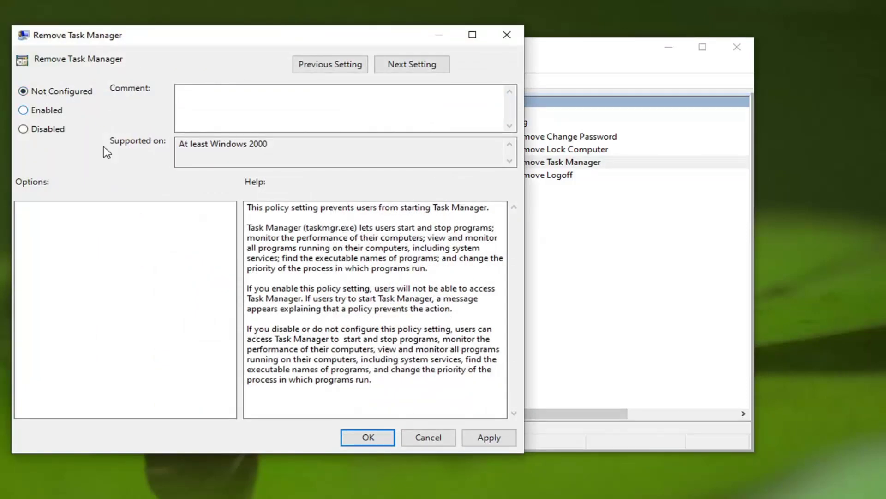
left_click(488, 437)
left_click(372, 436)
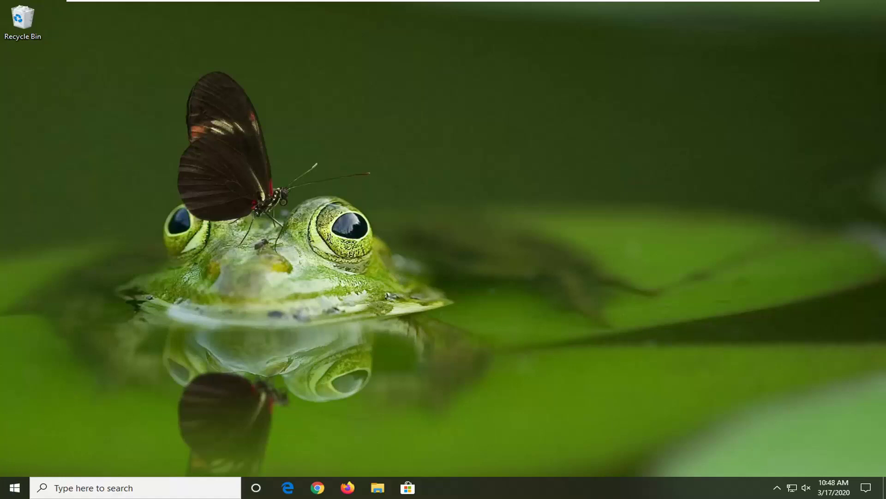
Launch Registry Editor as administrator by searching 'regedit' from the Start menu.
left_click(13, 490)
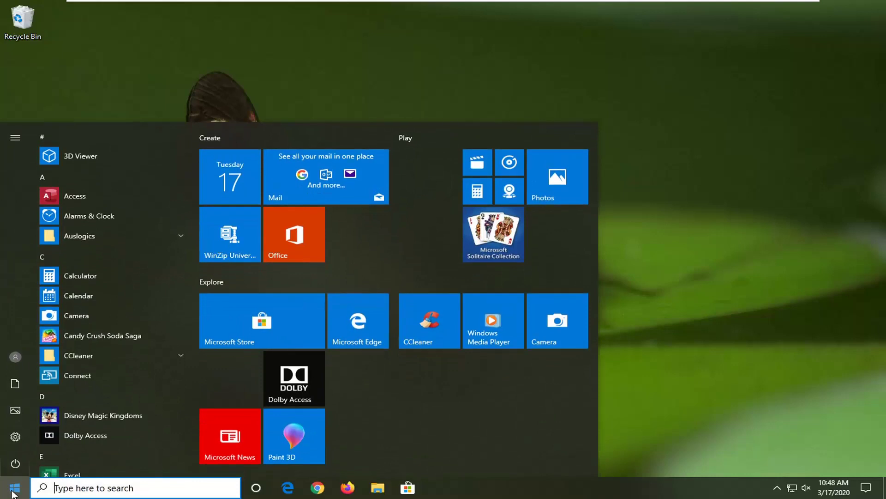
type("regedit")
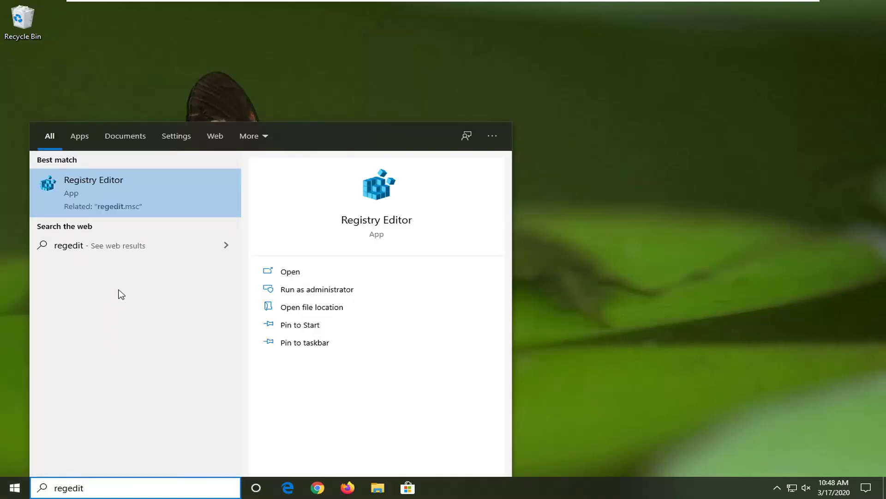
right_click(98, 193)
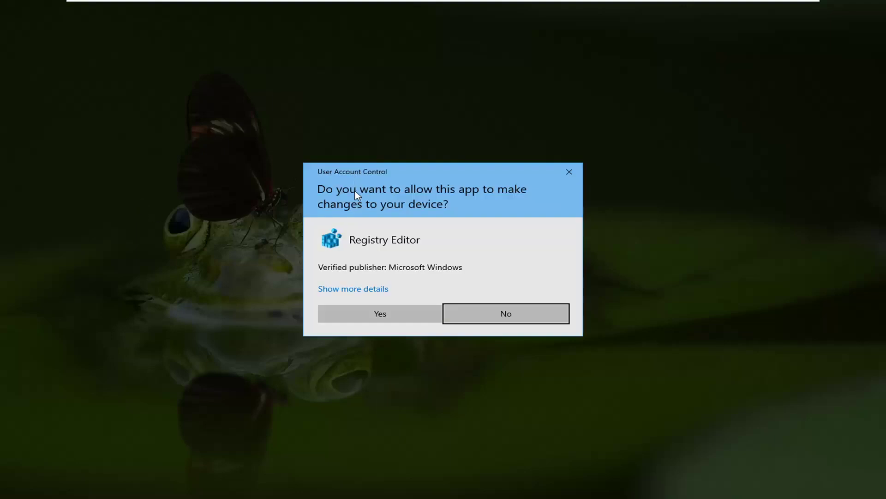
left_click(373, 317)
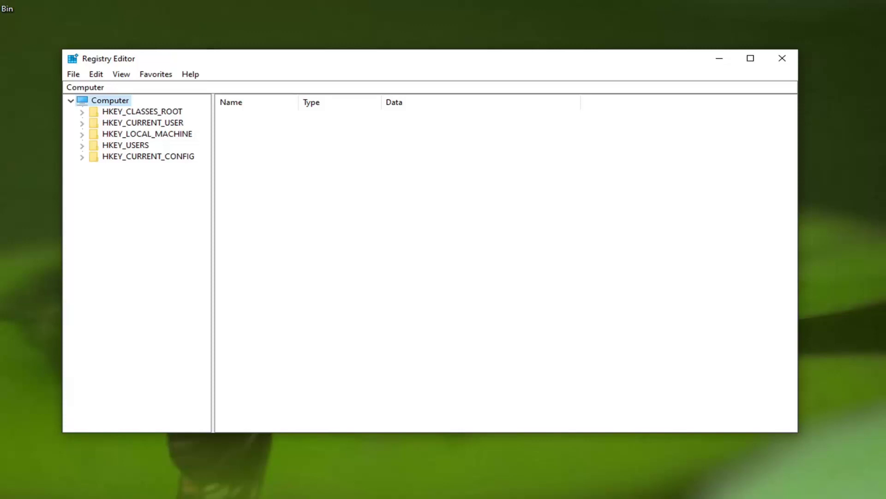
Start a registry export from the File menu, then cancel it.
left_click(73, 75)
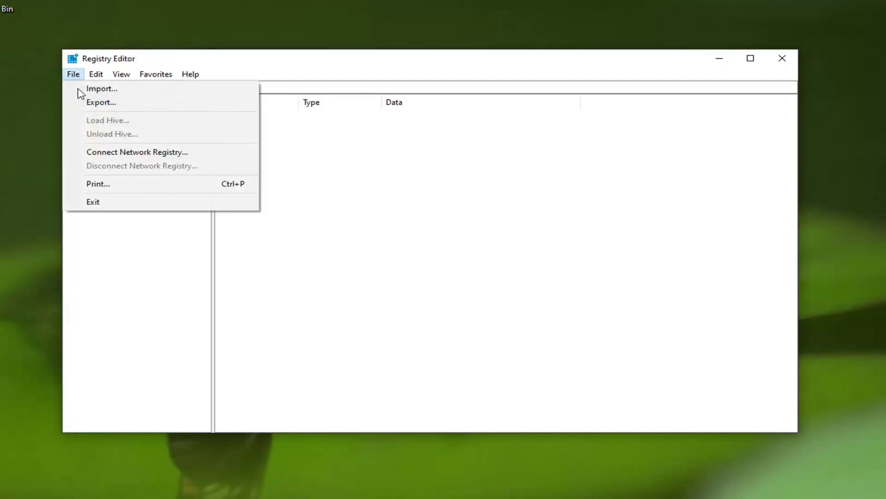
left_click(99, 105)
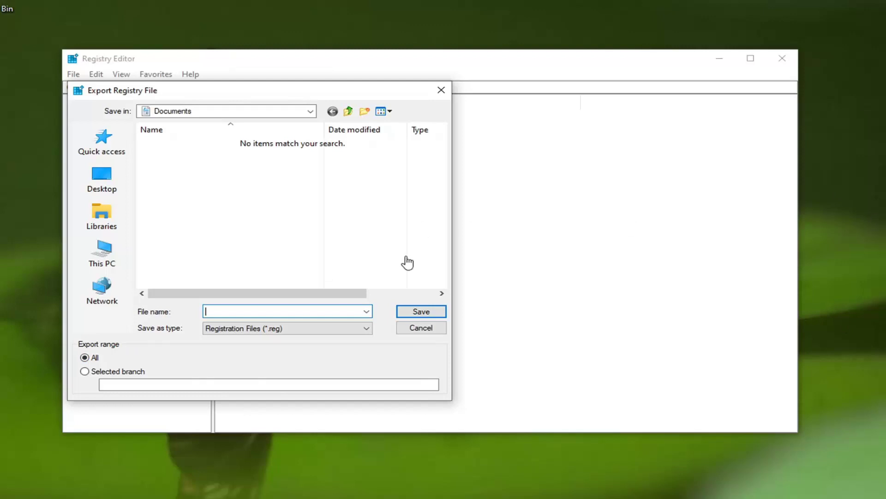
left_click(419, 329)
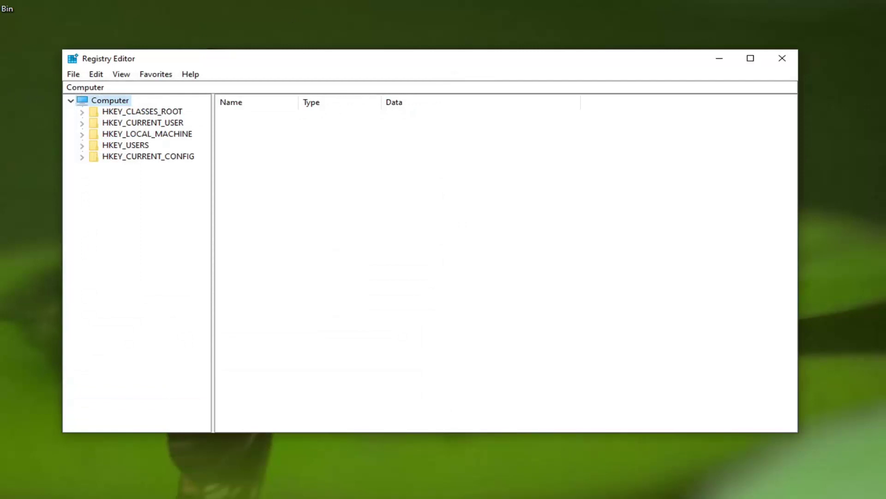
Start a registry import from the File menu, then cancel it.
left_click(74, 74)
left_click(81, 87)
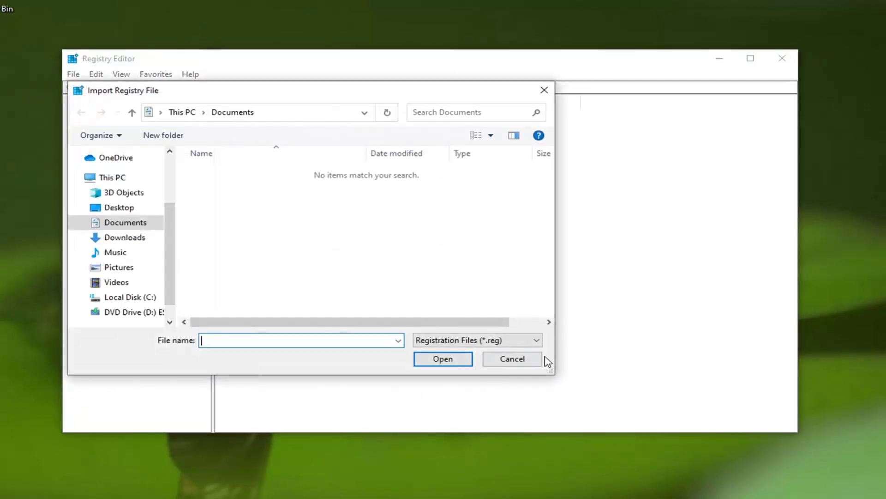
left_click(524, 362)
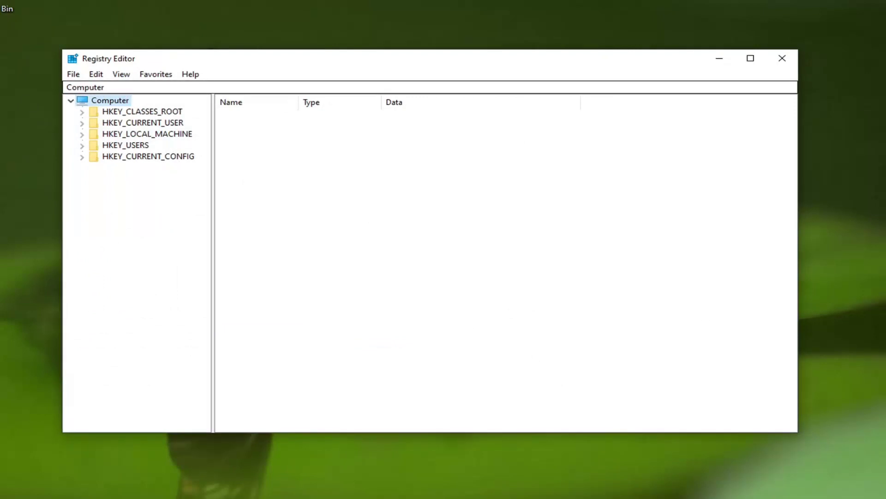
Go to HKEY_LOCAL_MACHINE\SOFTWARE\Microsoft\Windows\CurrentVersion\Policies\System by pasting the path into the address bar.
left_click(97, 87)
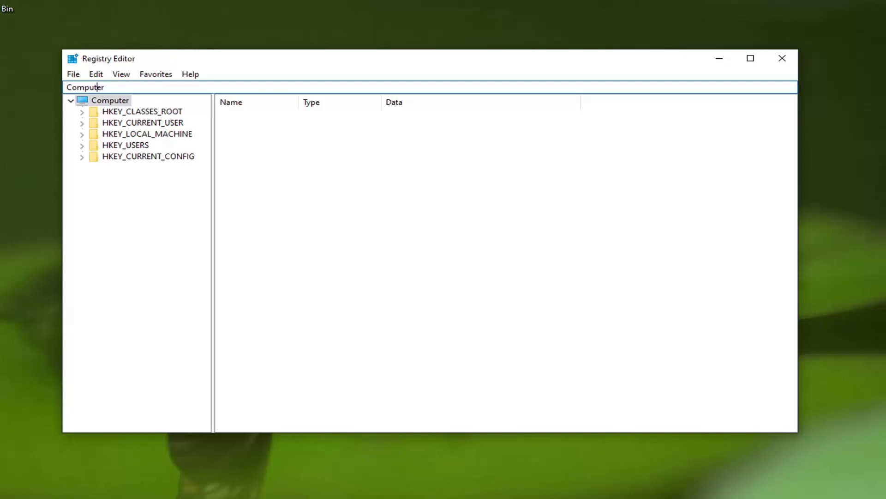
key("End")
key("shift+Home")
key("BackSpace")
right_click(91, 87)
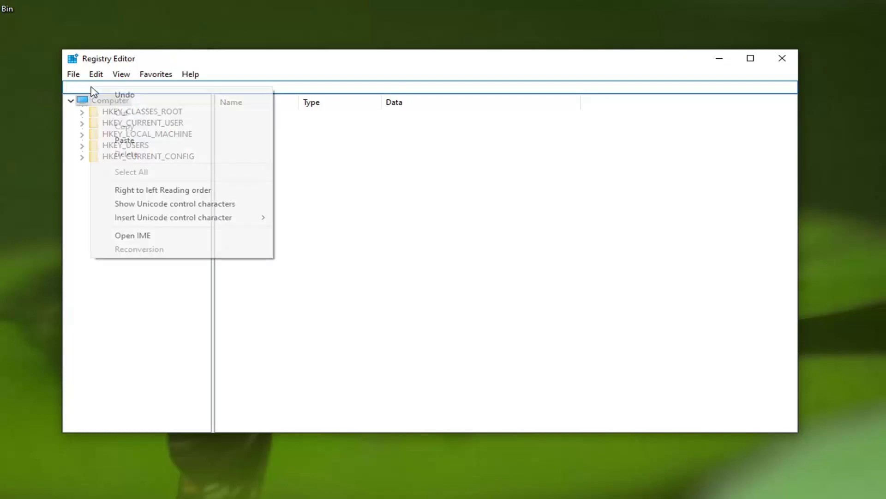
left_click(104, 140)
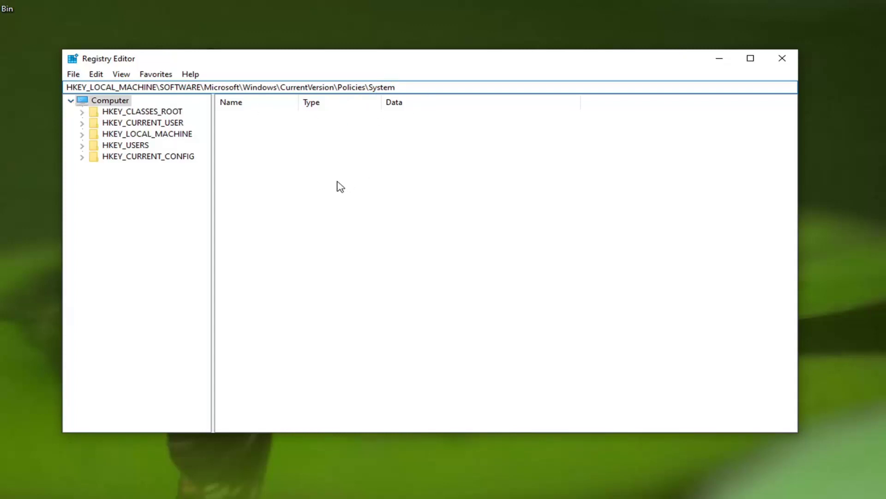
key("Return")
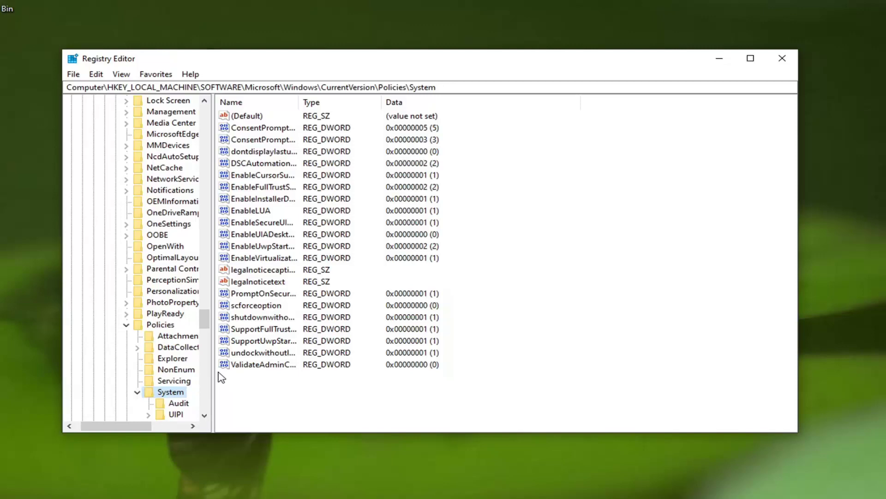
left_click_drag(212, 368, 258, 370)
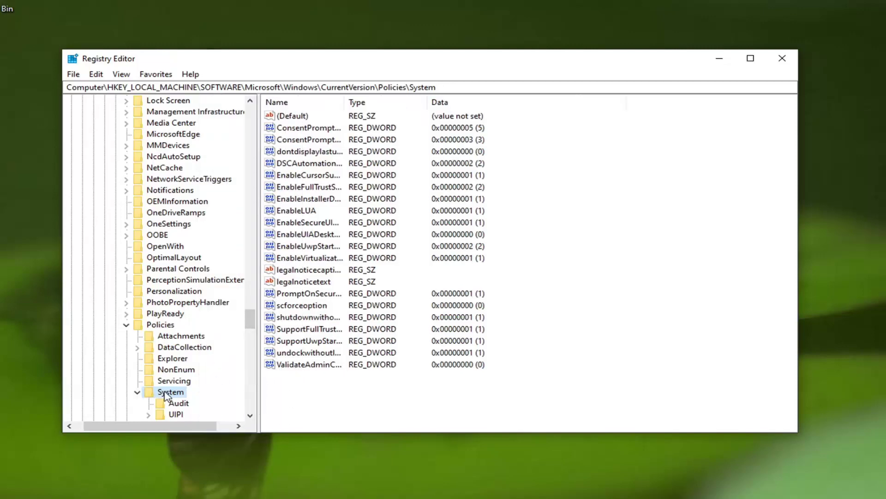
scroll(173, 393, "down", 1)
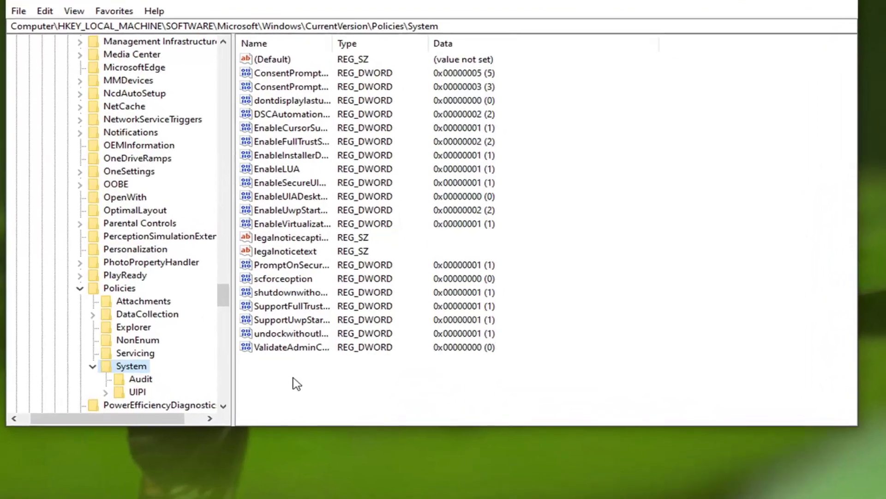
Create a new DWORD (32-bit) value named DisableTaskMgr under Policies\System.
right_click(313, 386)
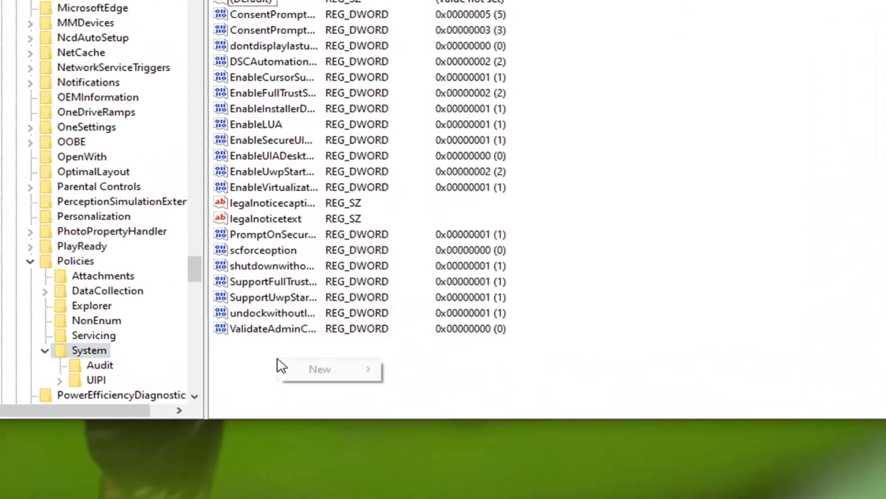
mouse_move(314, 356)
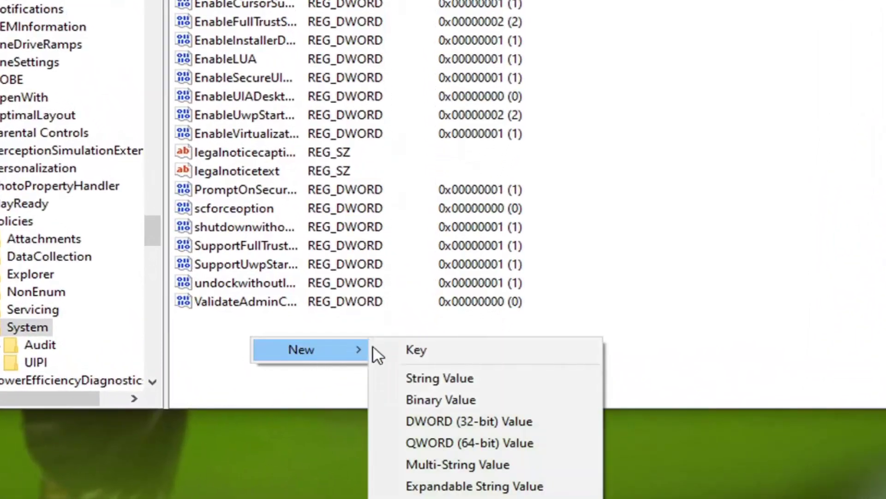
left_click(459, 417)
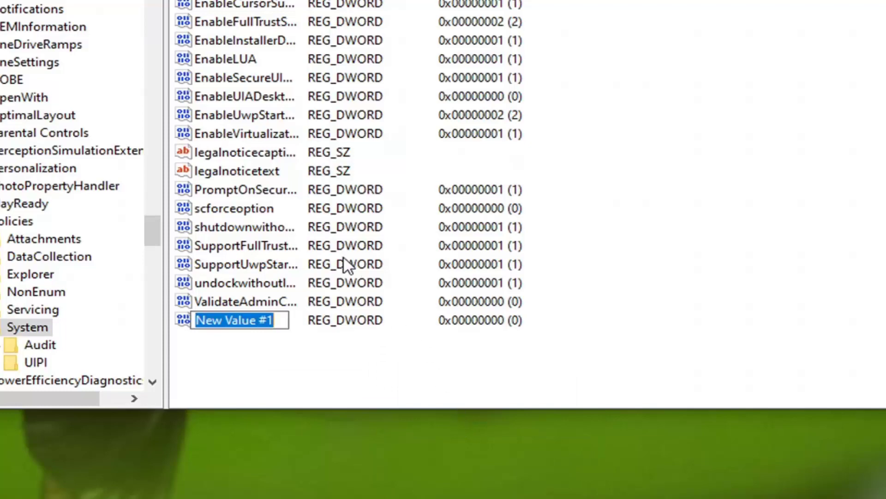
type("Disable")
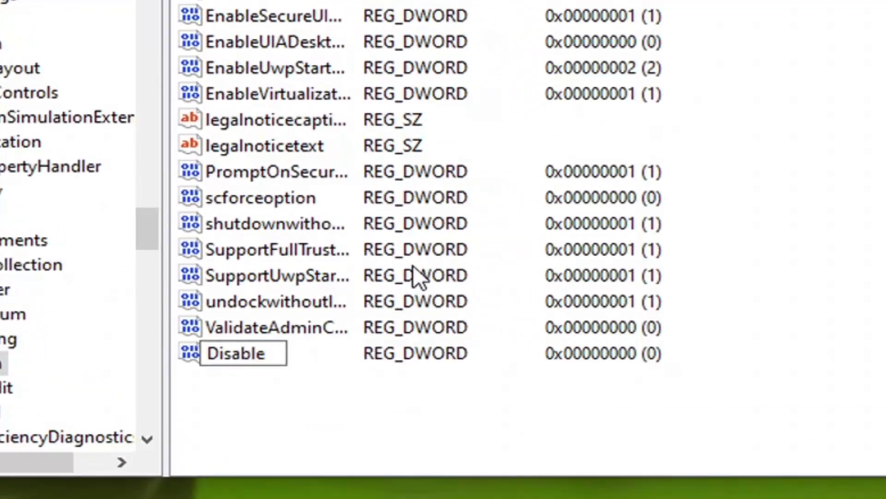
type("TaskM")
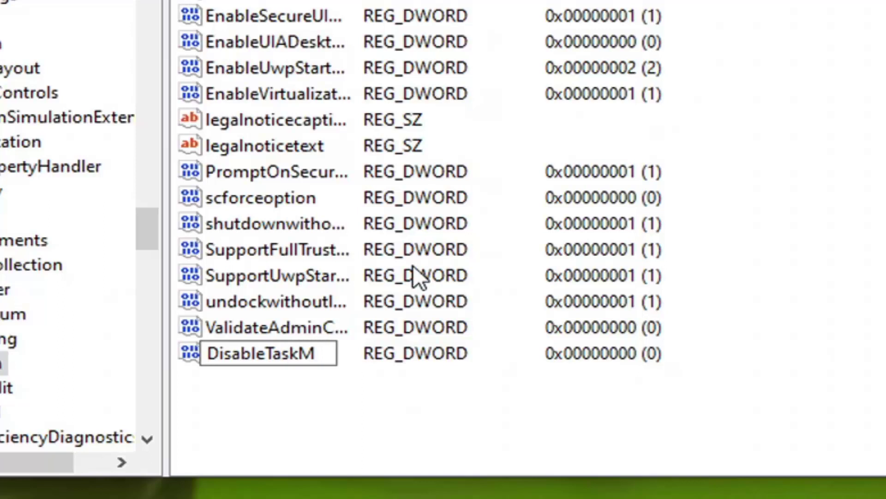
type("gr")
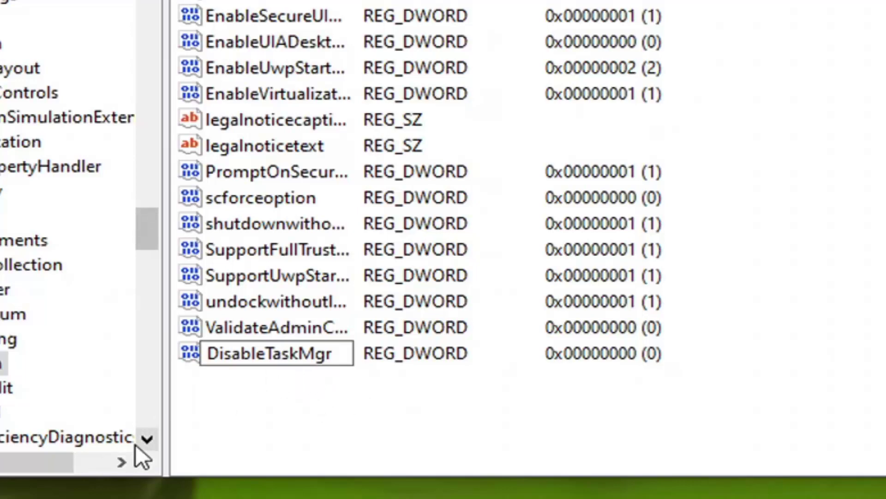
key("Return")
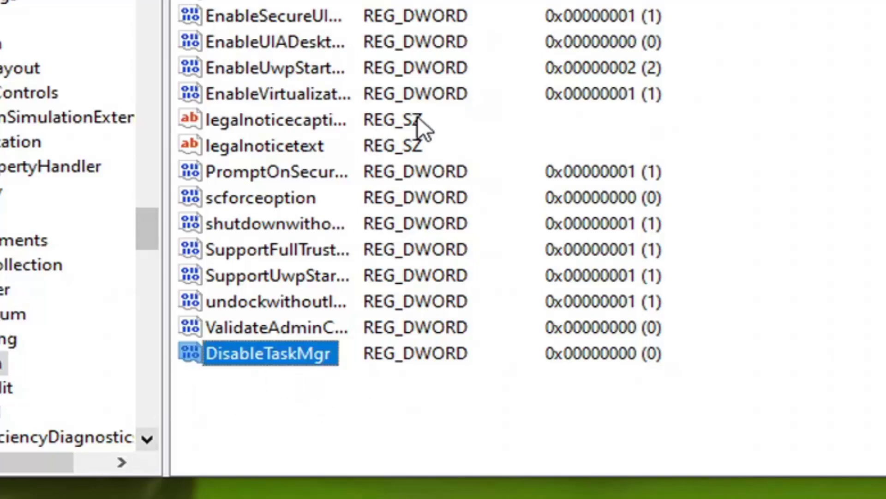
Set DisableTaskMgr's value data to 1.
double_click(298, 356)
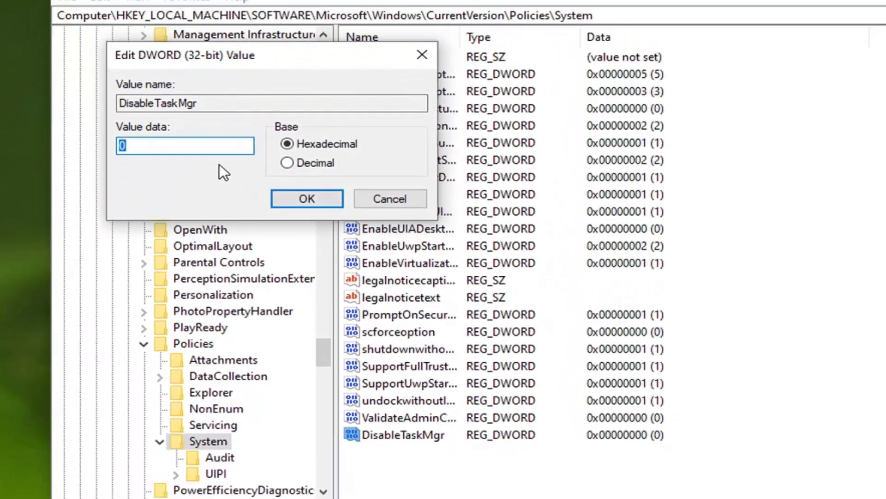
type("1")
left_click(304, 201)
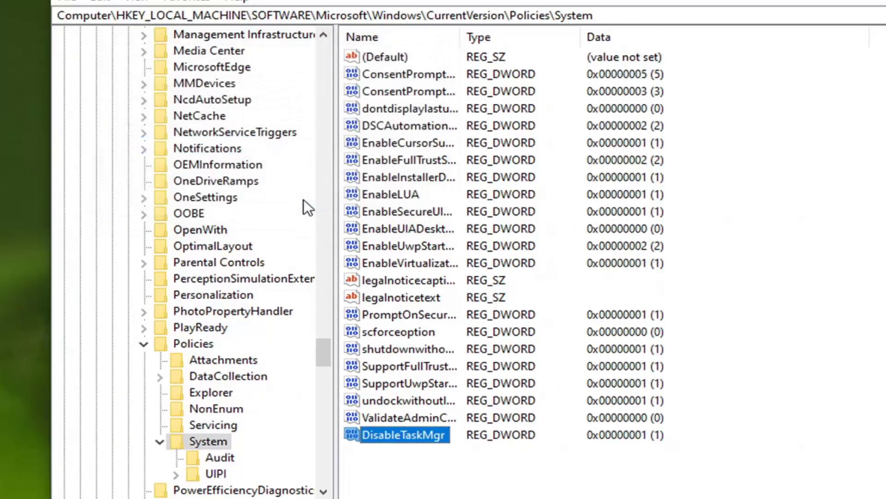
Collapse the System, Policies, CurrentVersion and Windows keys in the tree.
left_click(160, 441)
left_click(144, 344)
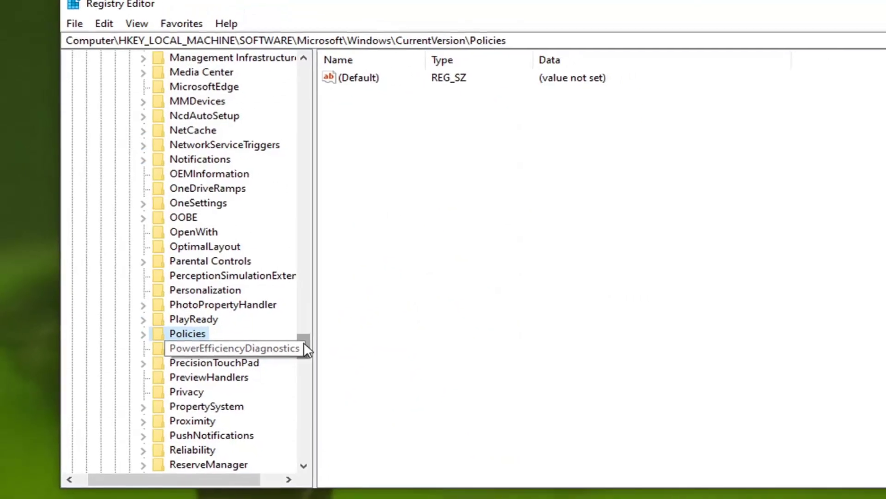
left_click_drag(306, 347, 198, 325)
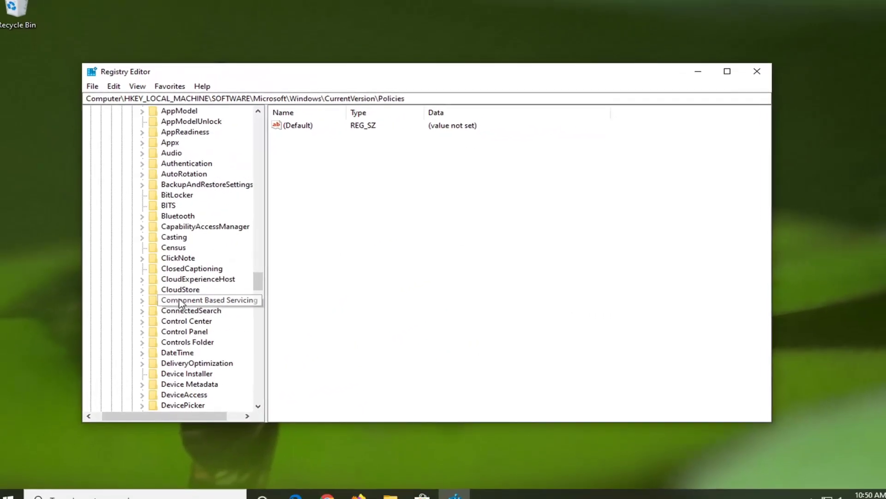
scroll(180, 302, "up", 8)
left_click(132, 281)
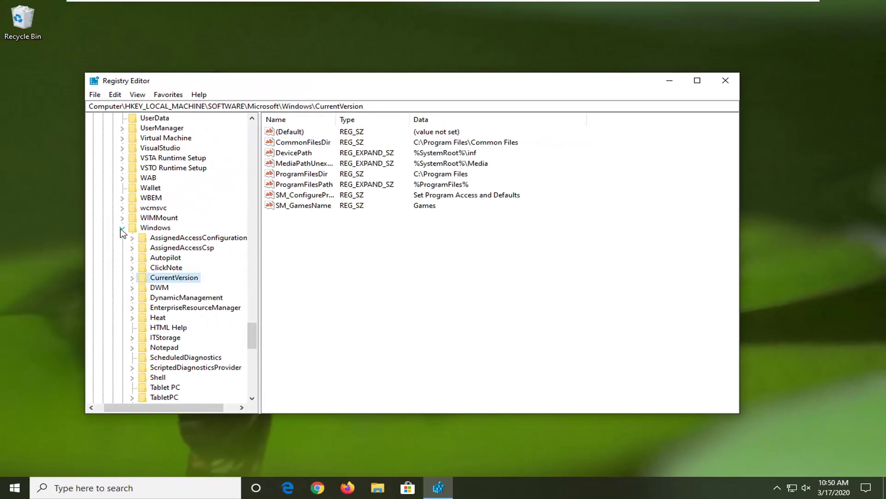
left_click(121, 227)
Collapse Microsoft, SOFTWARE and HKEY_LOCAL_MACHINE back to Computer, then close Registry Editor.
scroll(225, 295, "up", 8)
scroll(194, 273, "up", 20)
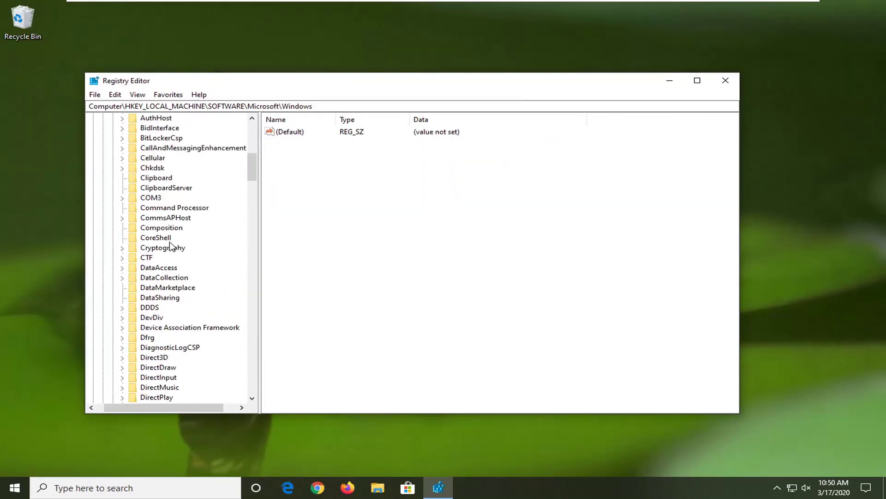
left_click(112, 288)
left_click(103, 198)
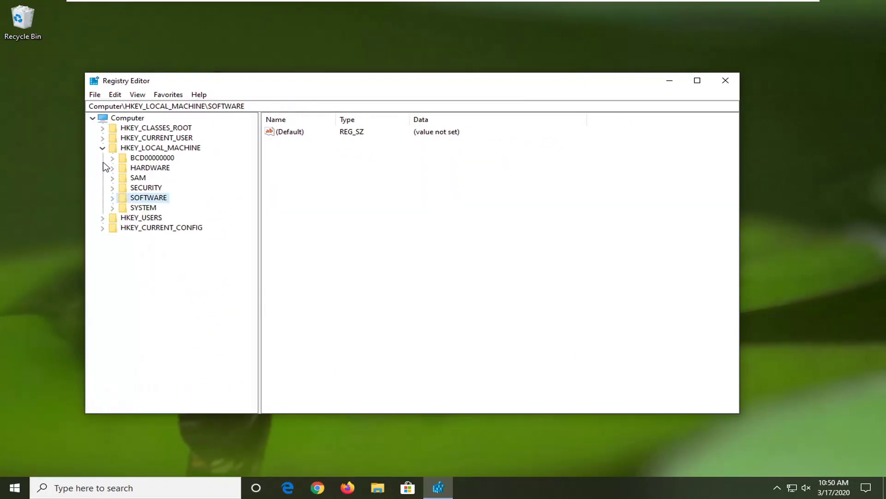
left_click(103, 148)
left_click(126, 118)
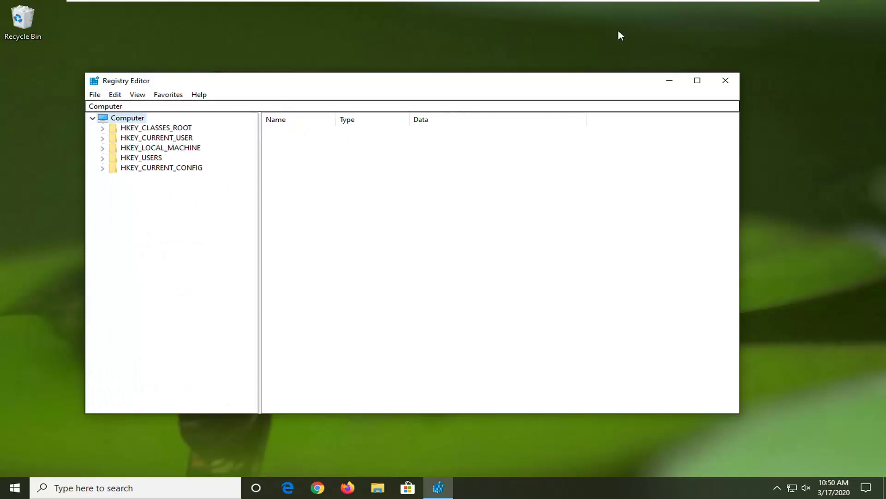
left_click(725, 80)
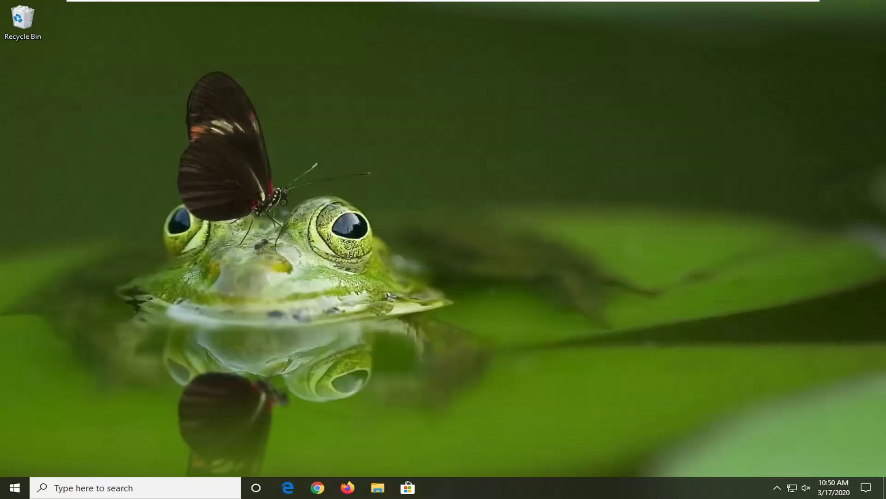